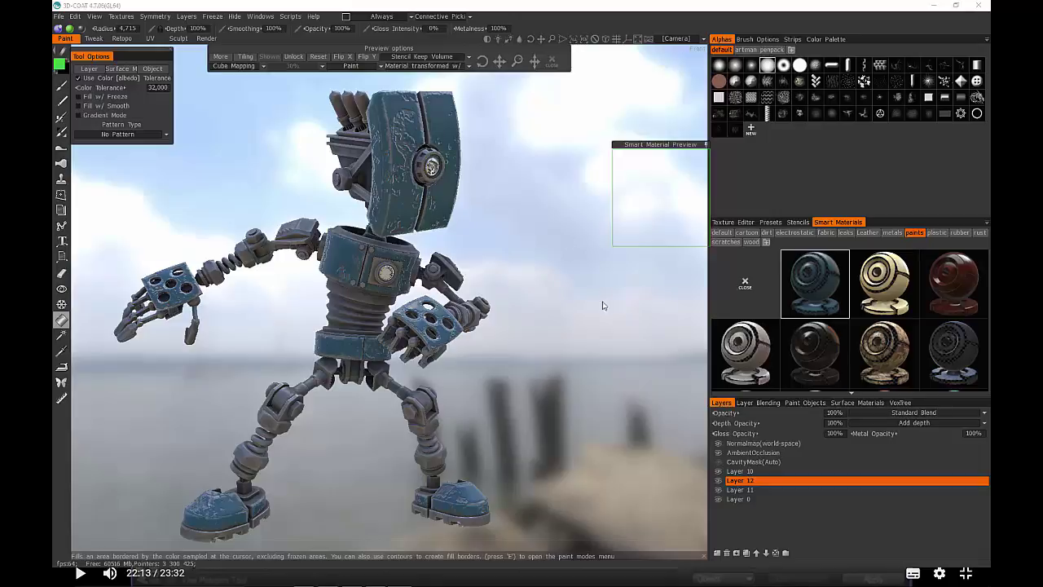
- Export the robot and its textures from 3D-Coat using the Octane export preset
click(59, 16)
click(78, 159)
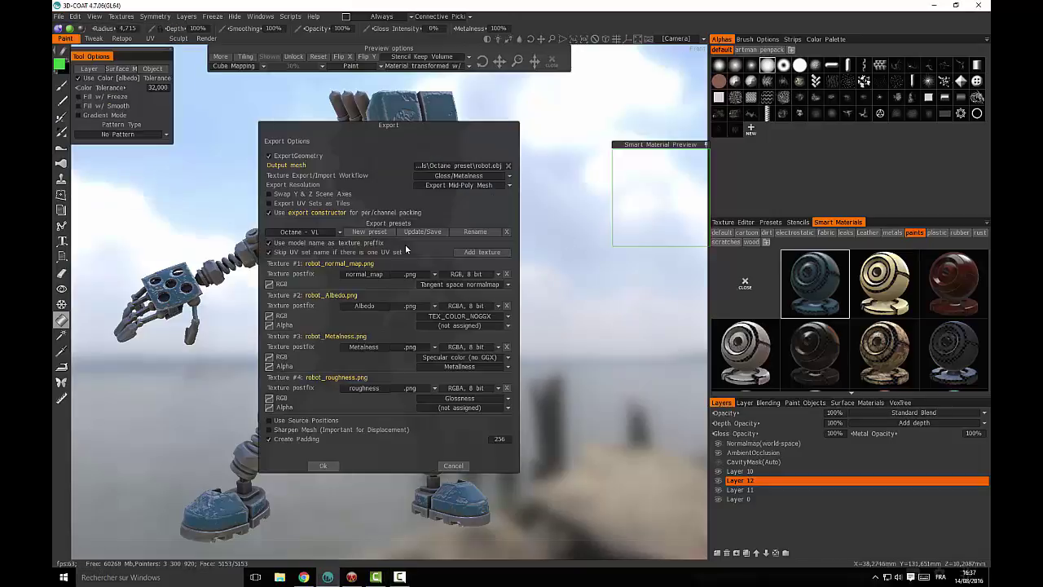
click(340, 235)
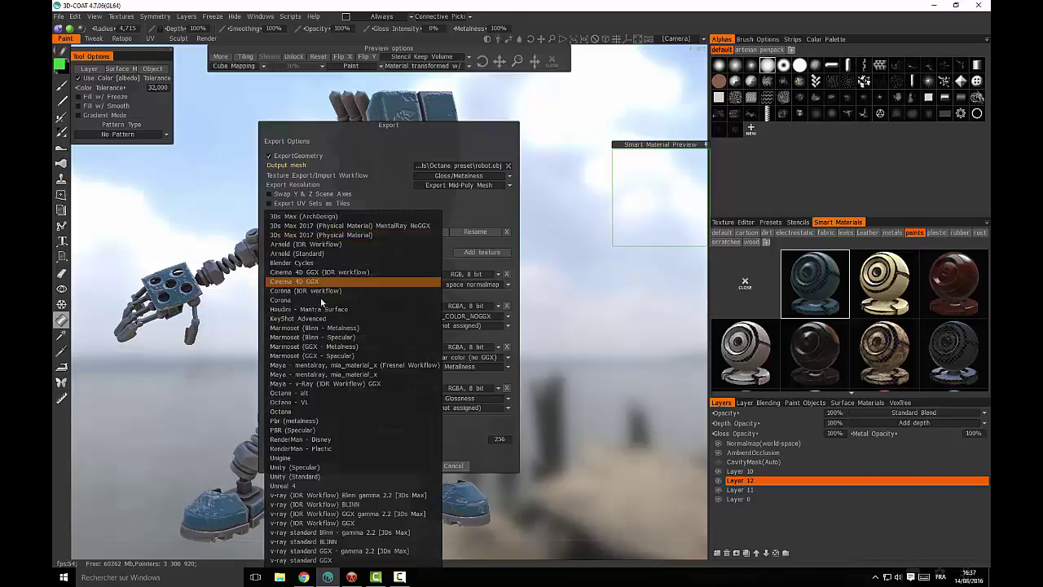
click(303, 412)
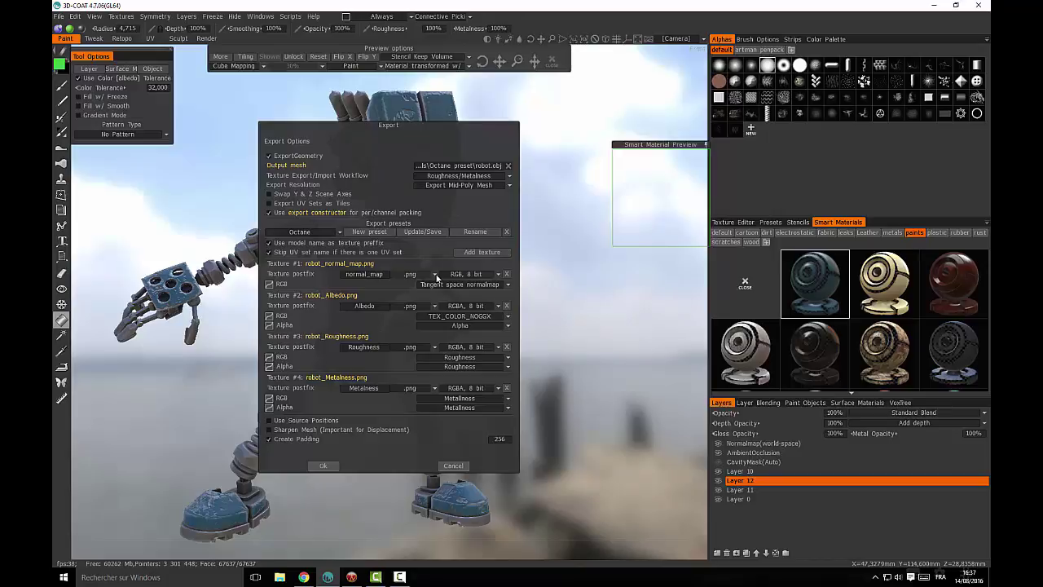
click(325, 466)
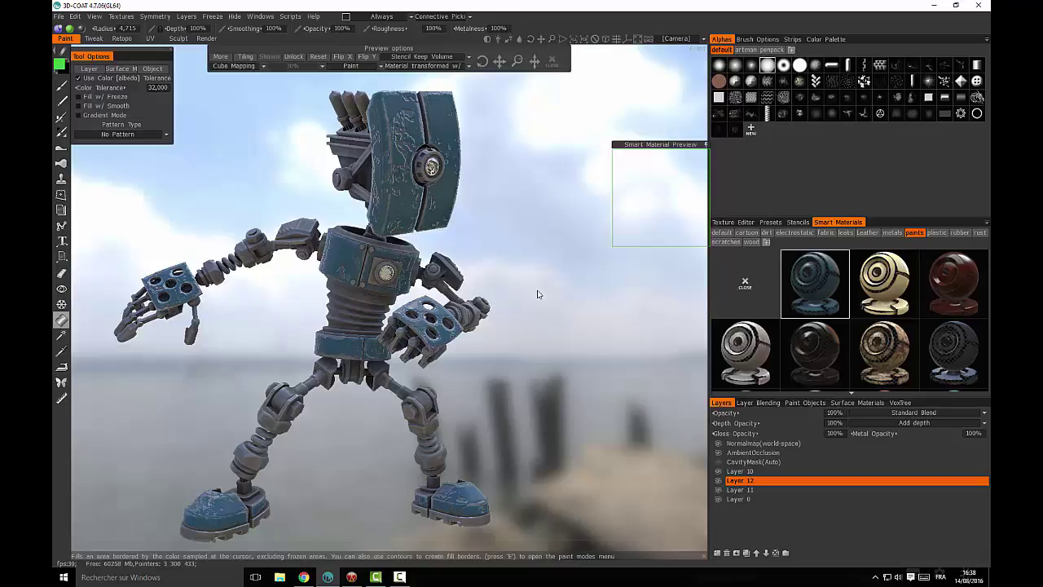
- Import robot.obj from the Octane preset folder into the metal-robot scene, centred on the floor, and select it
click(351, 578)
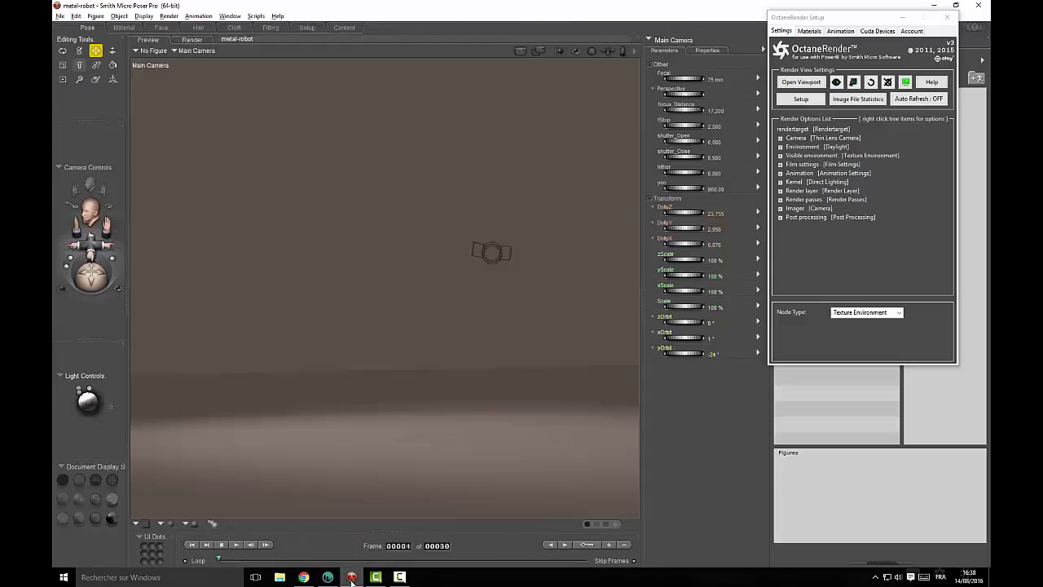
click(60, 17)
mouse_move(122, 109)
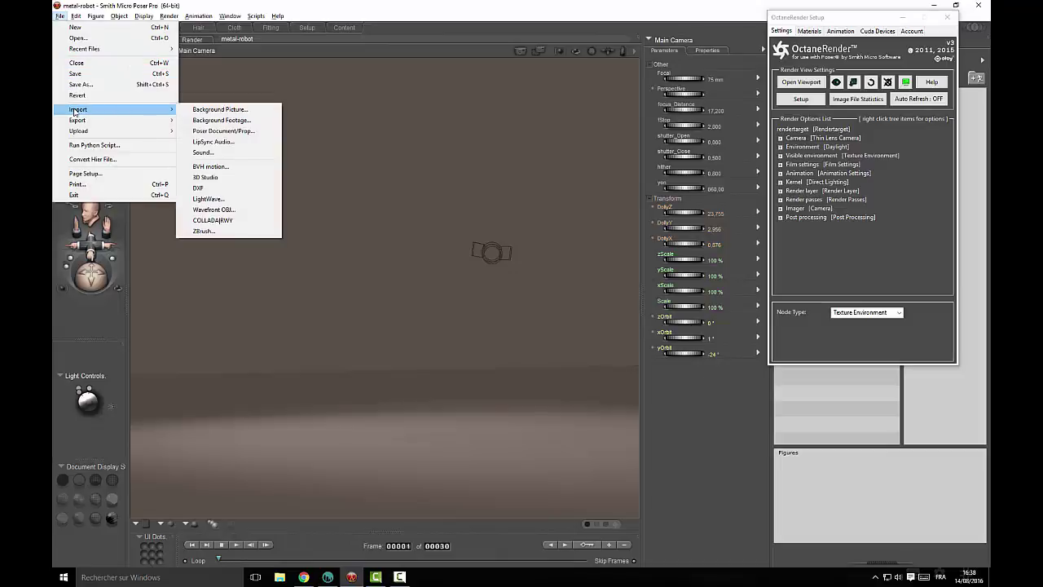
click(215, 209)
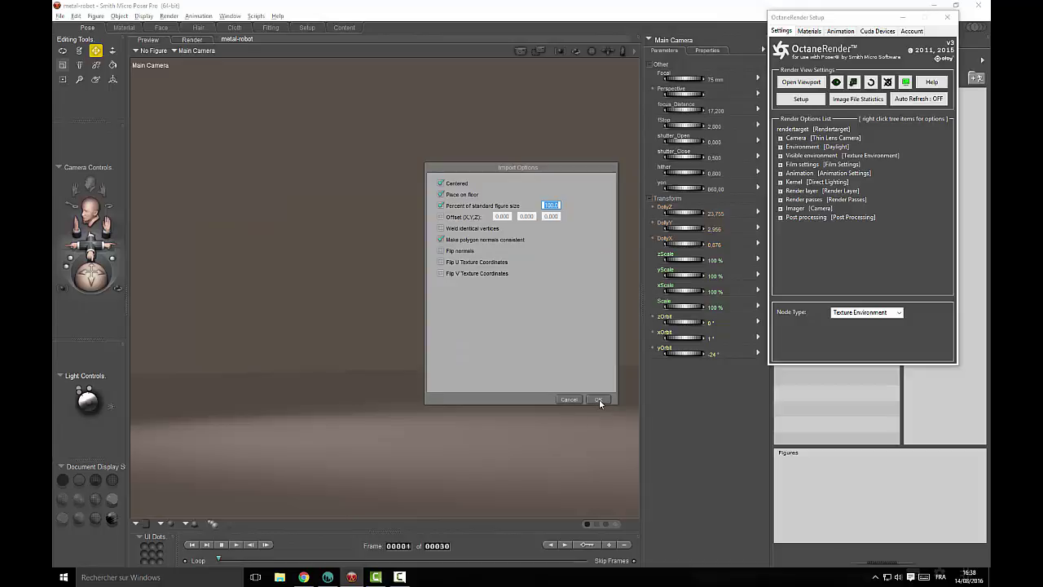
click(600, 400)
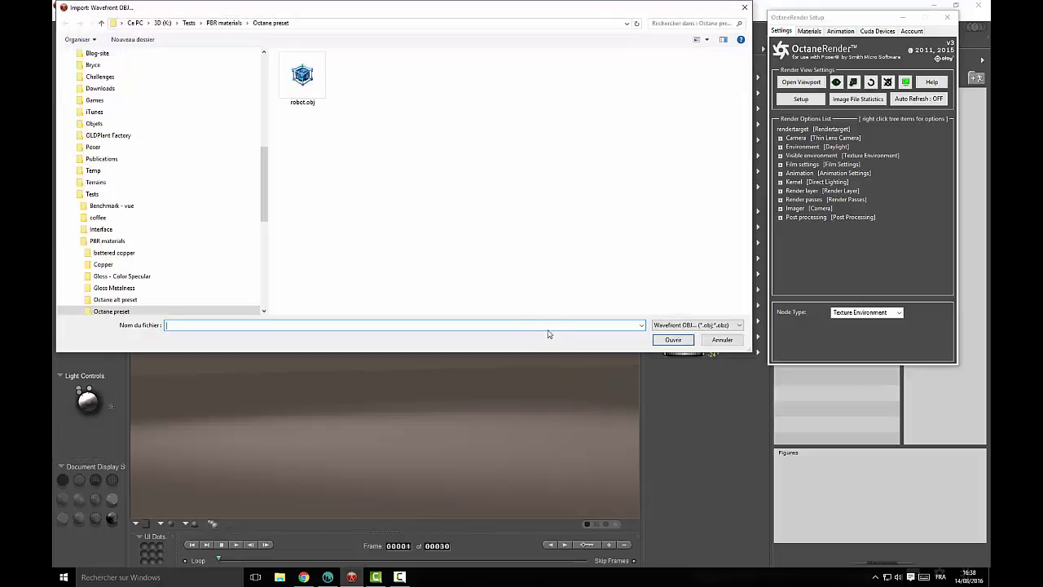
click(323, 93)
click(673, 340)
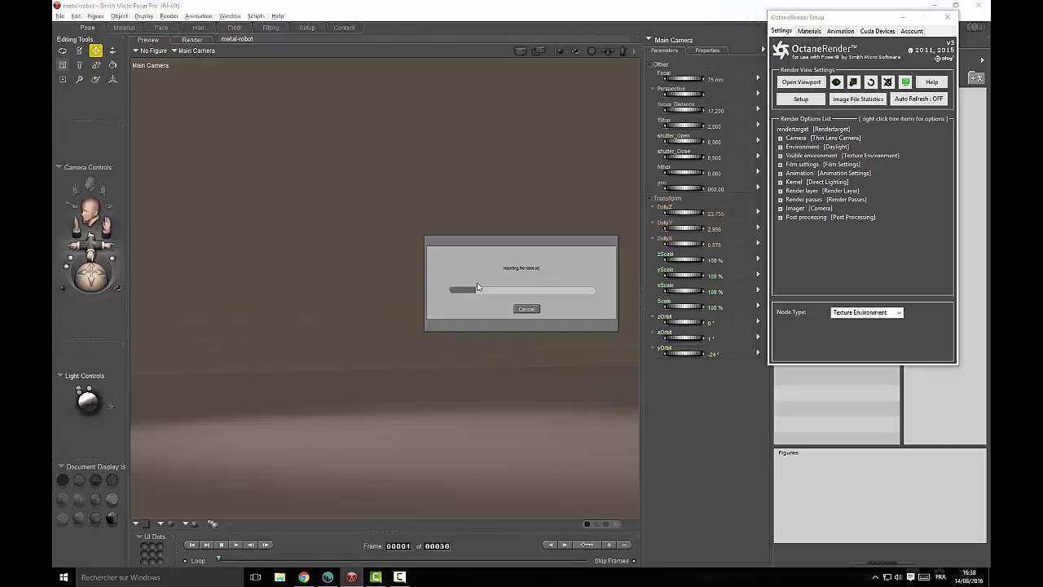
click(353, 252)
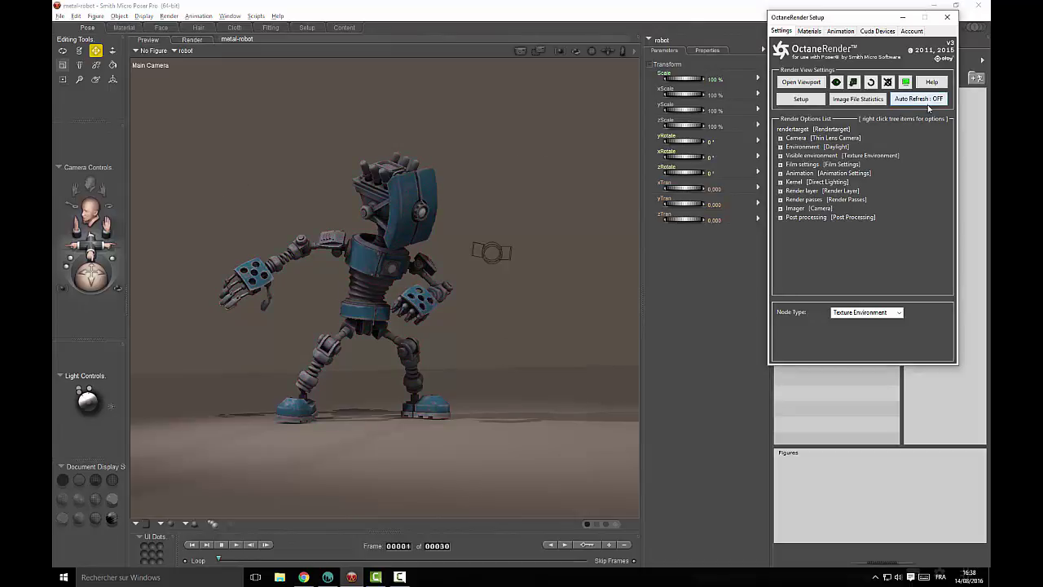
- Start the Octane render viewport showing the robot on the beach
click(802, 98)
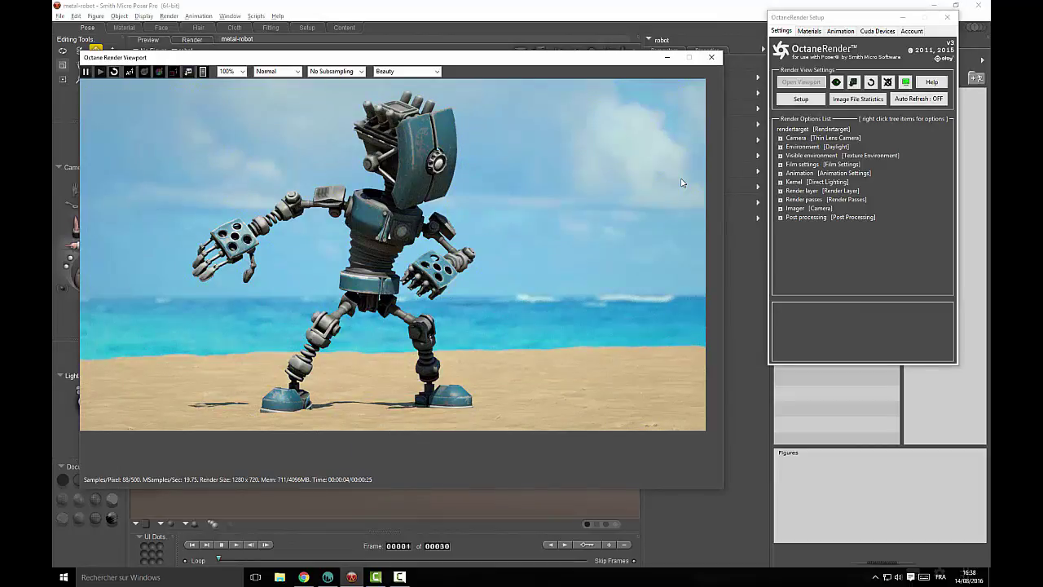
- Load robot_Metalness.png as an RGB Image node into the lambert5SG material's Specular channel
click(809, 31)
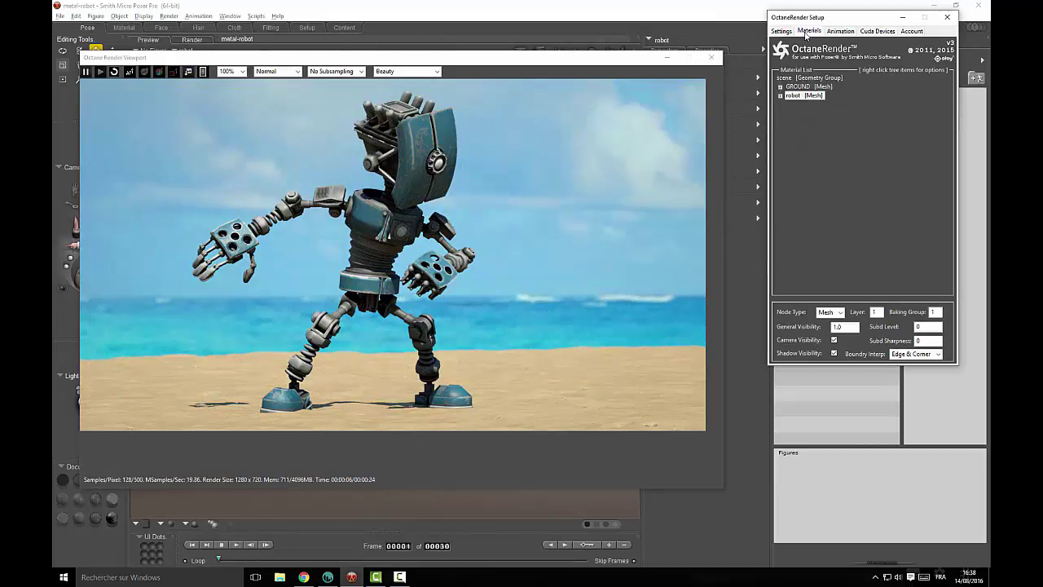
double_click(790, 95)
click(788, 112)
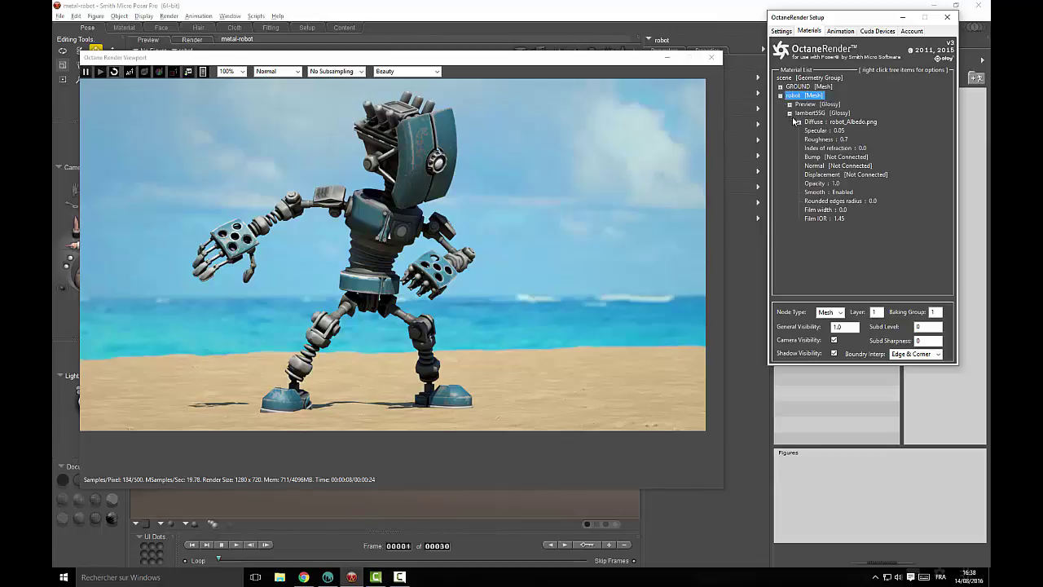
click(829, 132)
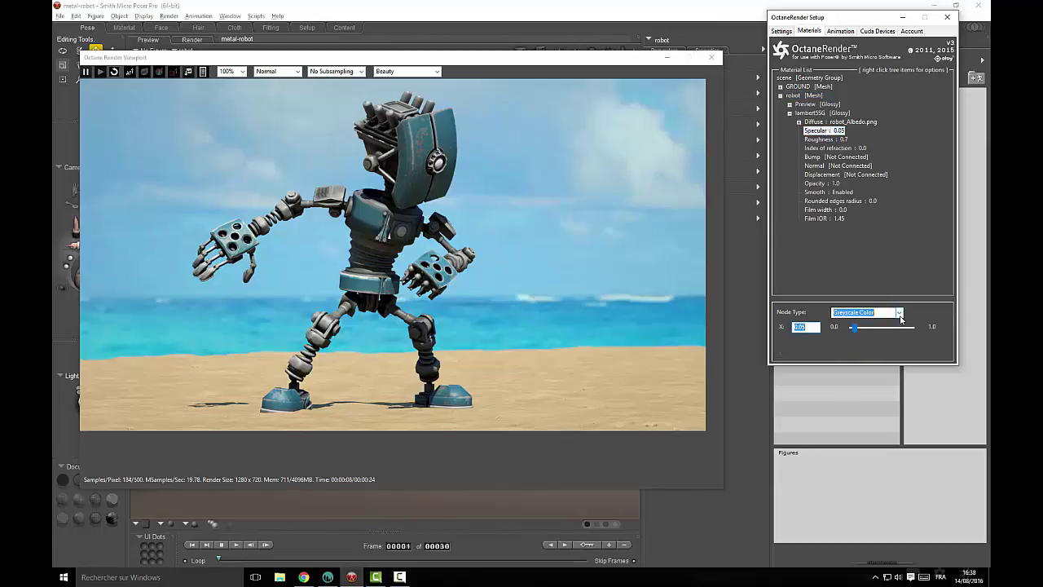
click(900, 315)
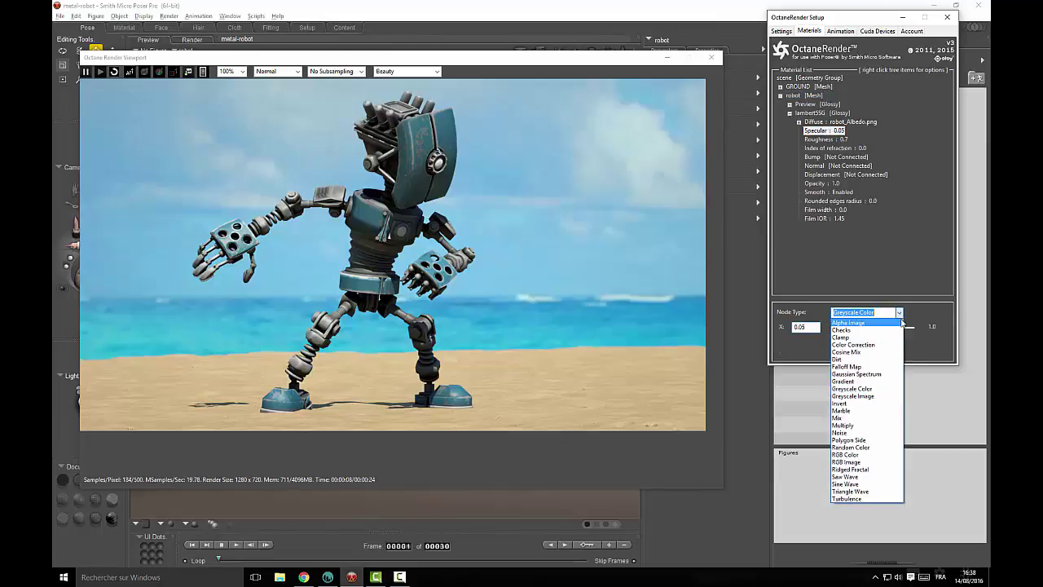
click(845, 462)
click(521, 317)
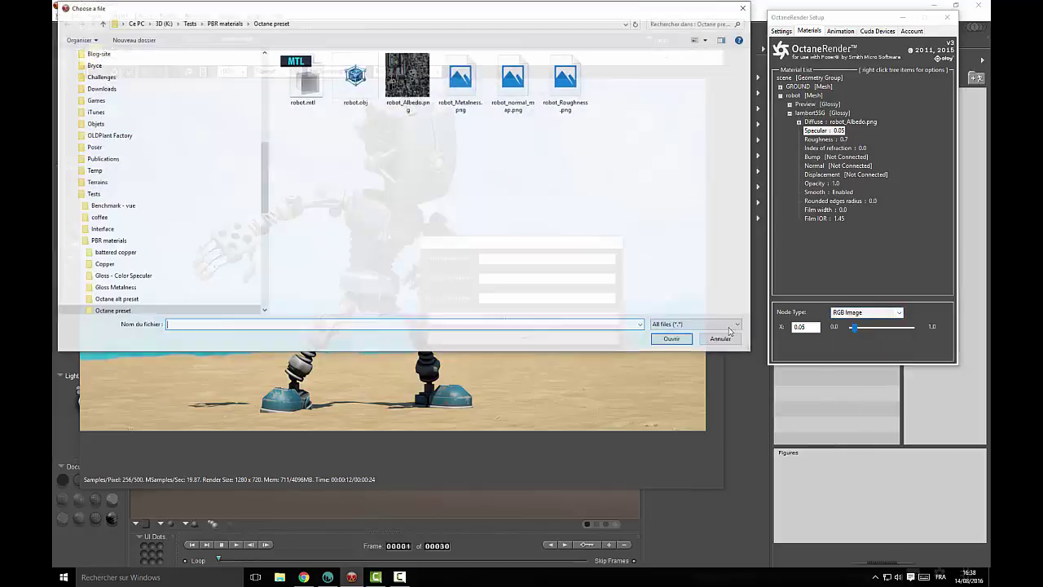
click(460, 82)
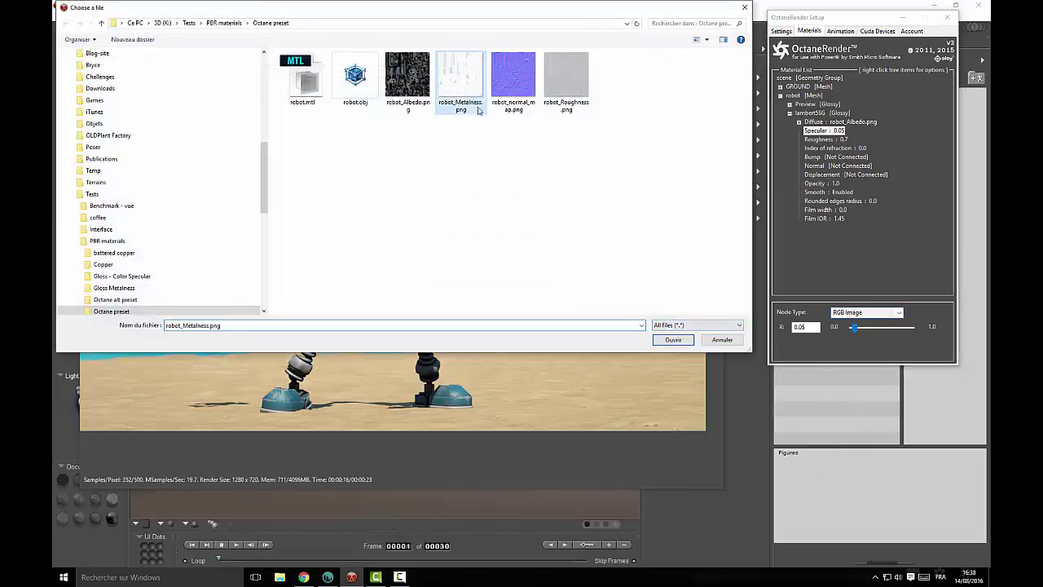
click(672, 340)
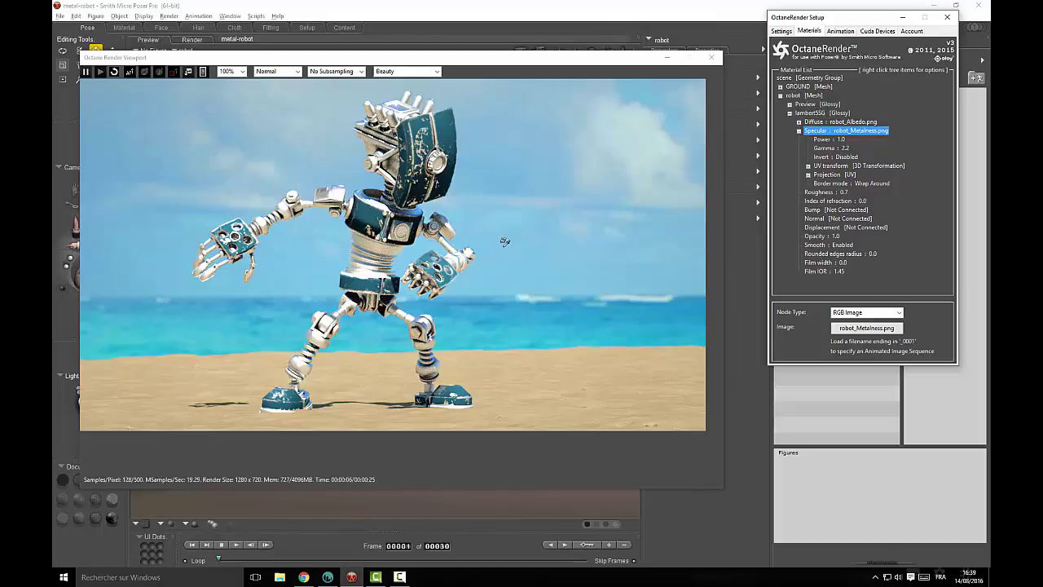
- Load robot_Roughness.png as a Greyscale Image node into the Roughness channel, then return to 3D-Coat
click(798, 131)
click(831, 140)
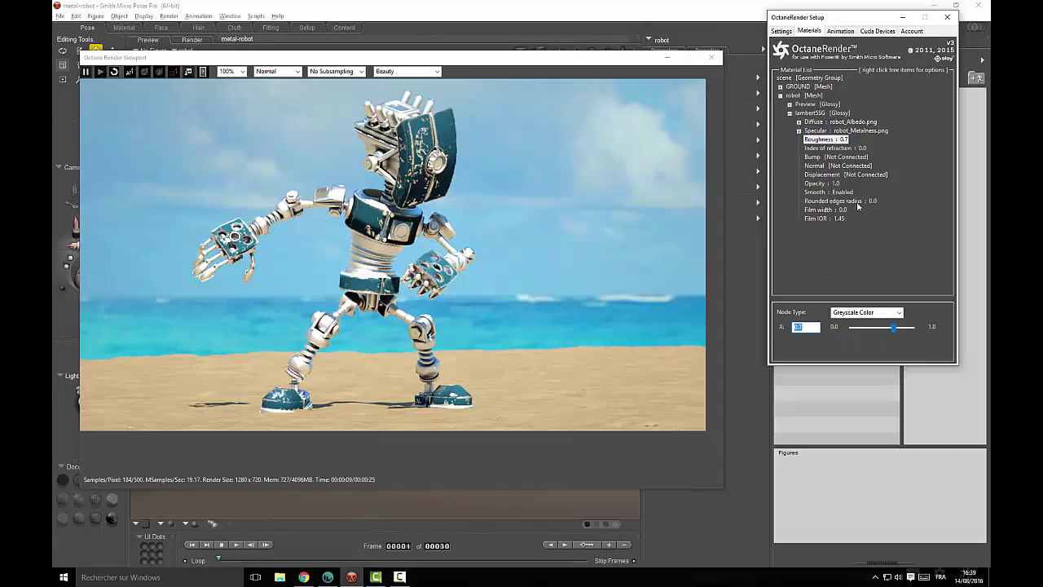
click(900, 312)
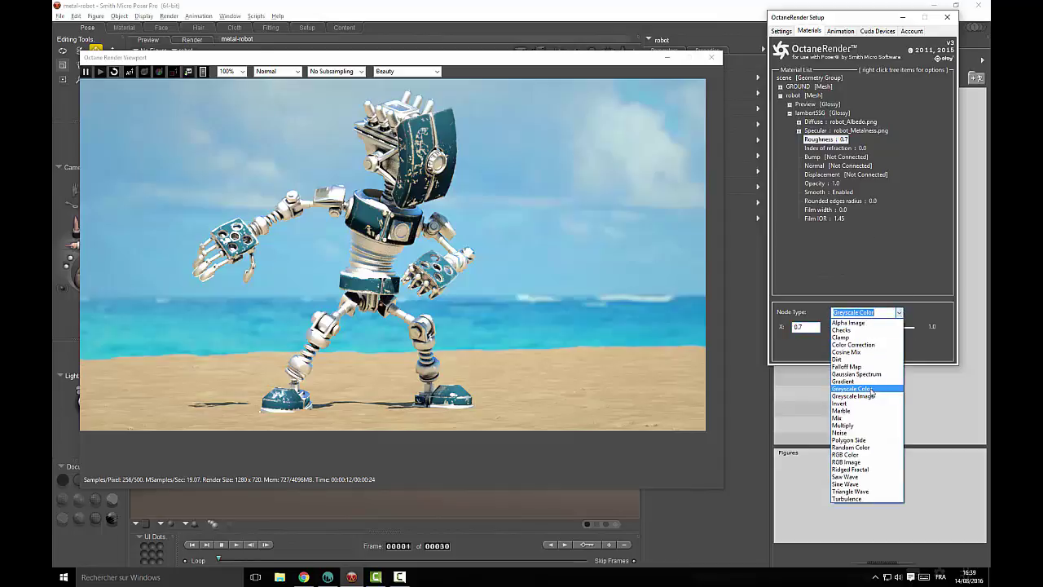
click(852, 386)
click(522, 318)
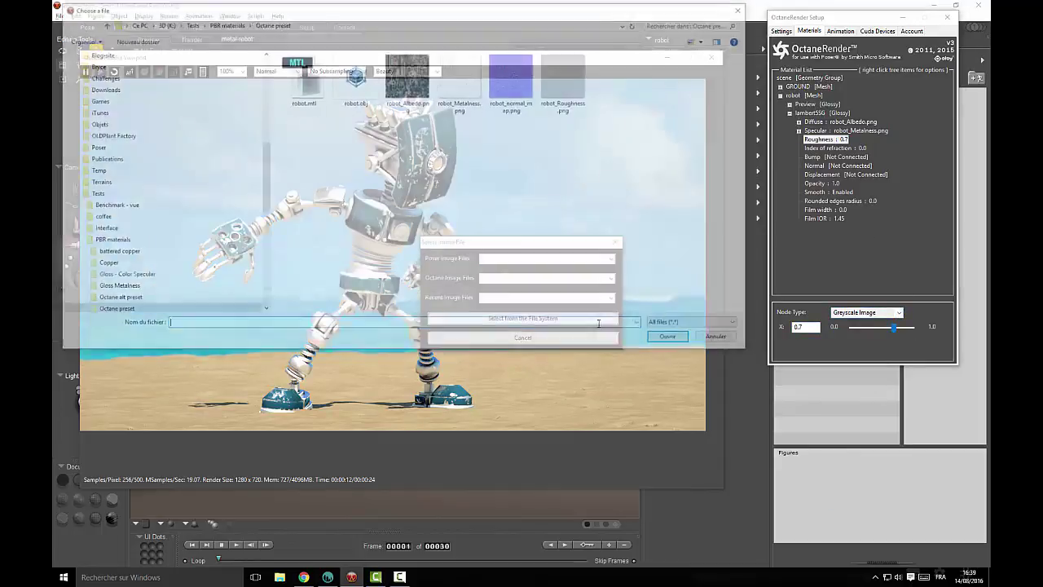
click(568, 81)
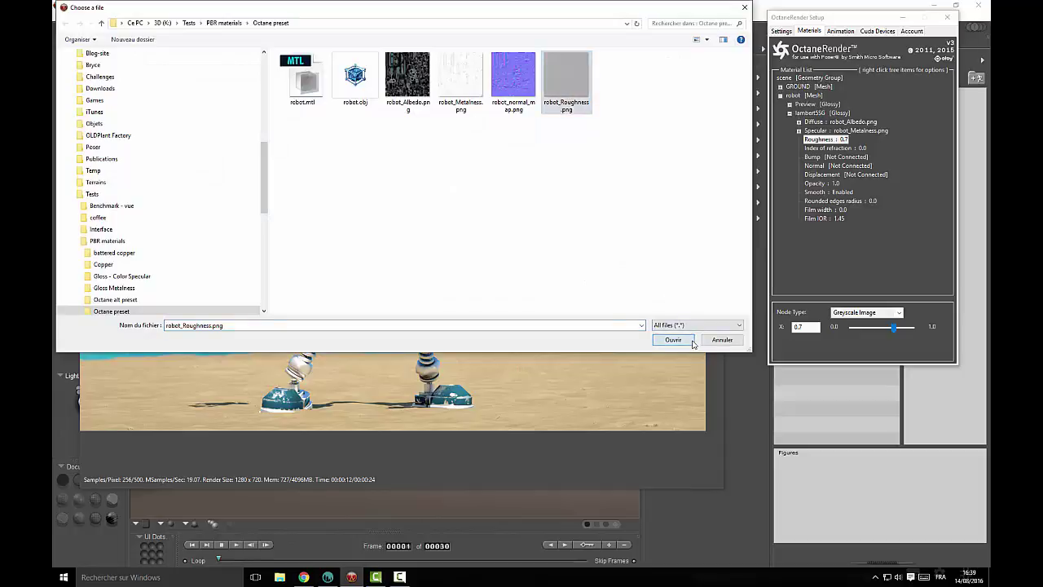
click(673, 340)
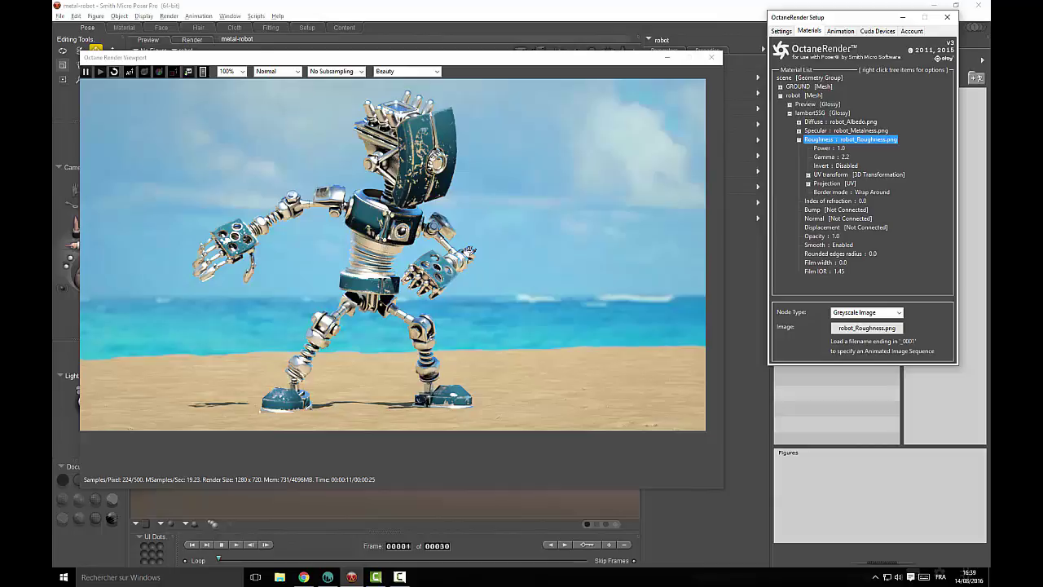
click(328, 577)
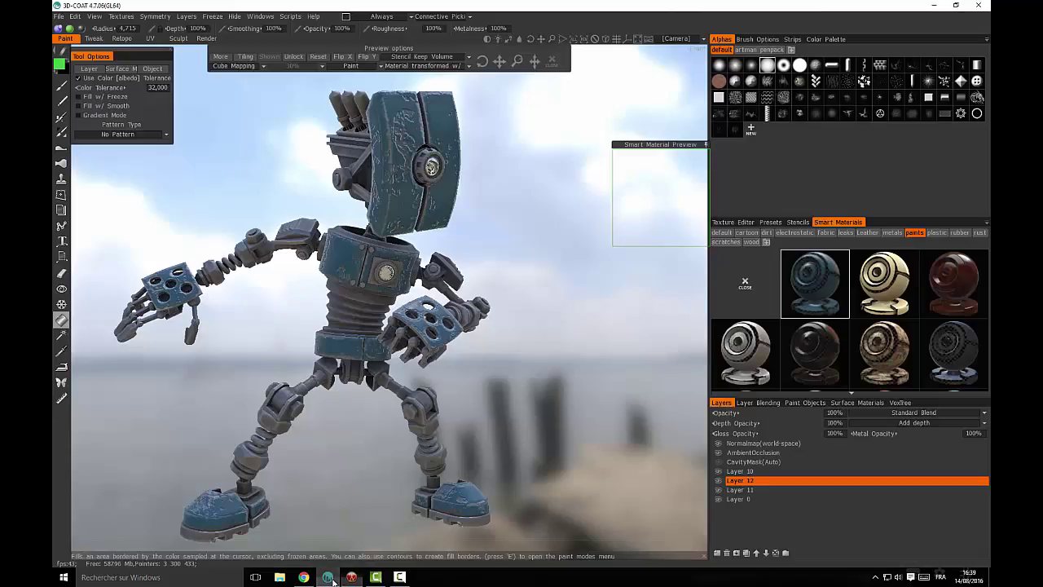
- Connect robot_normal_map.png as an RGB Image node to the Glossy material's Normal input
click(351, 576)
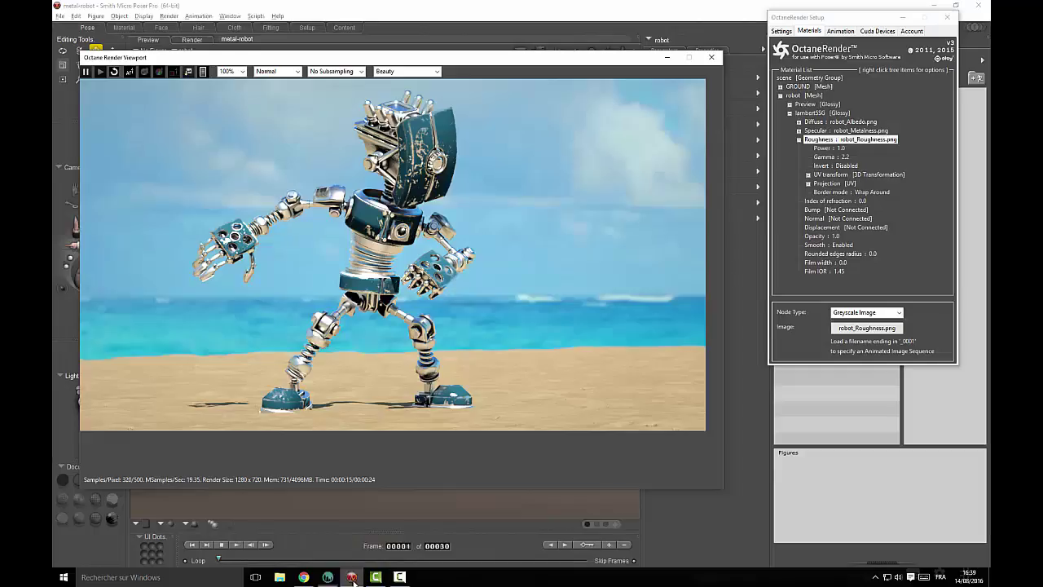
click(799, 139)
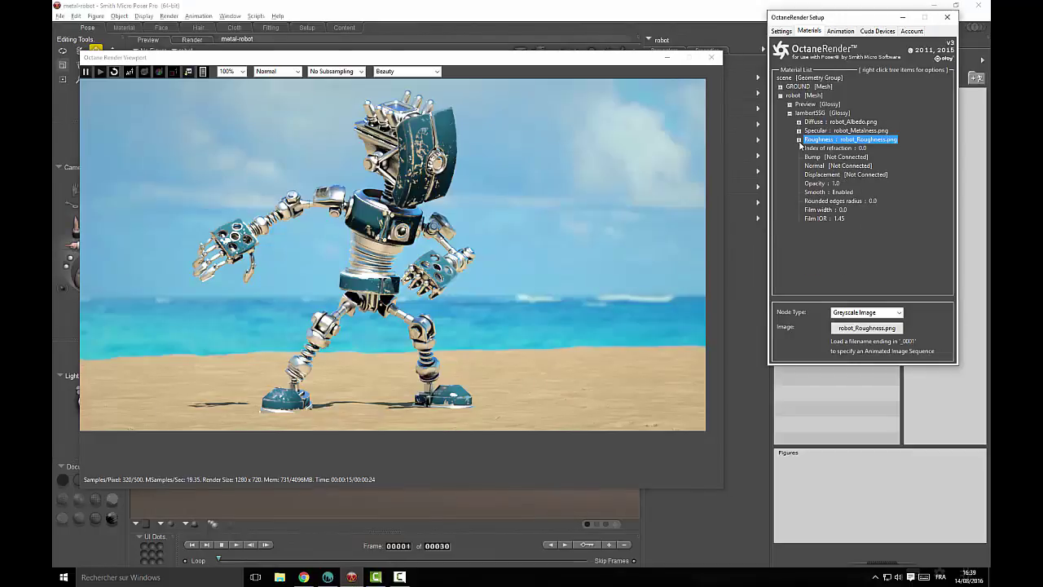
click(836, 166)
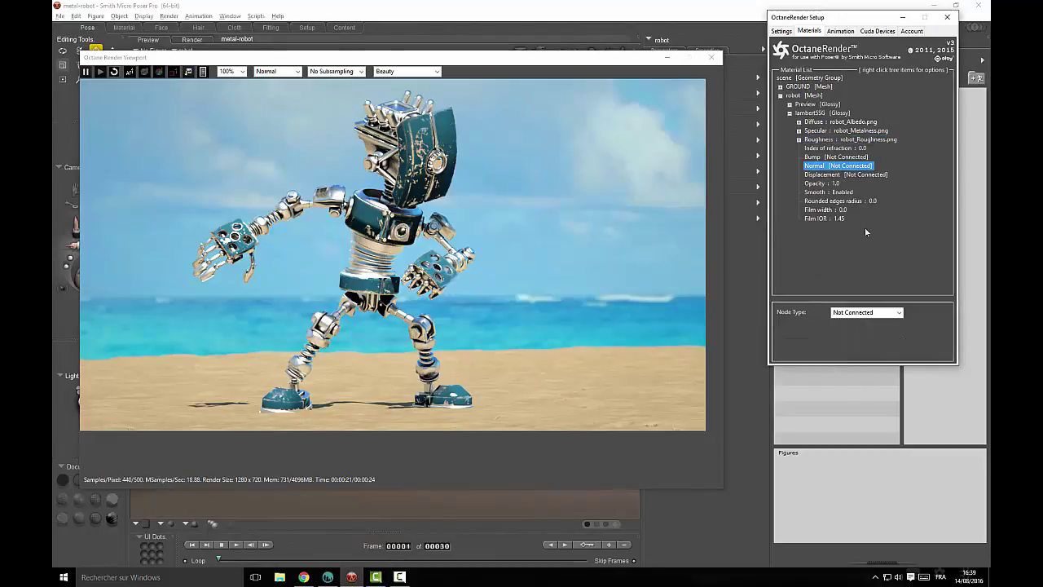
click(897, 312)
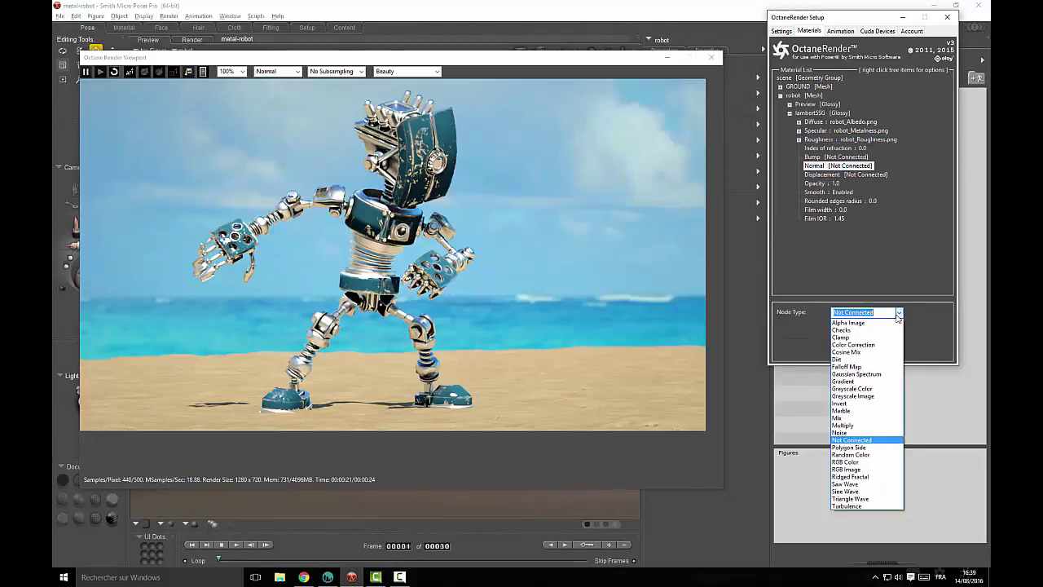
click(861, 469)
click(522, 317)
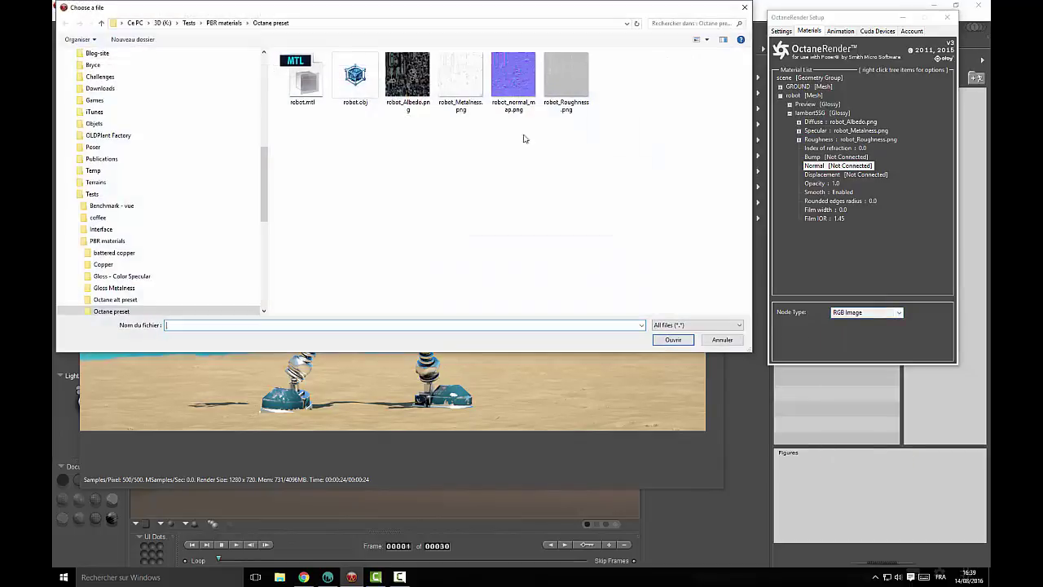
click(514, 79)
click(658, 339)
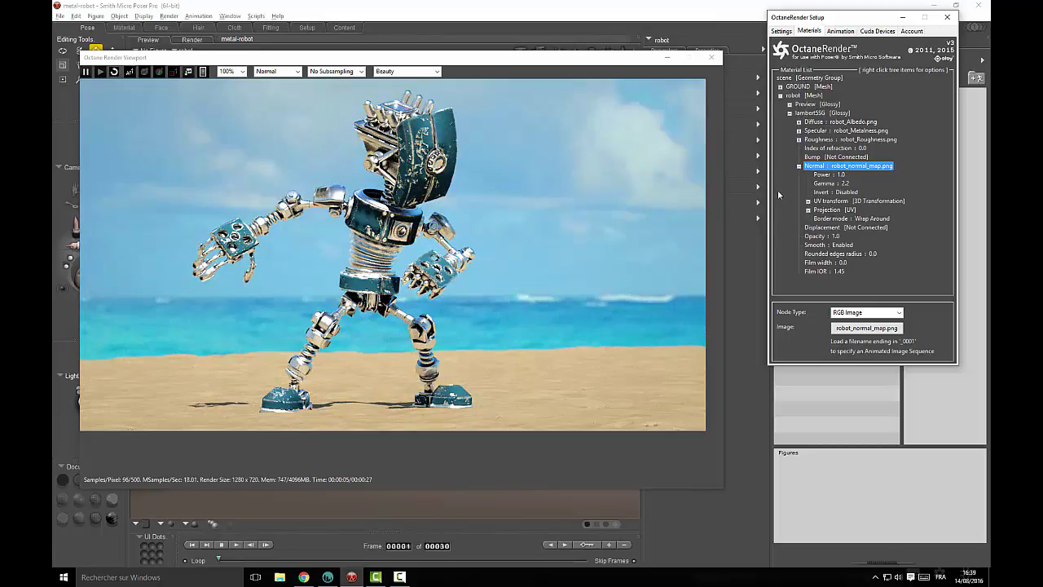
click(798, 166)
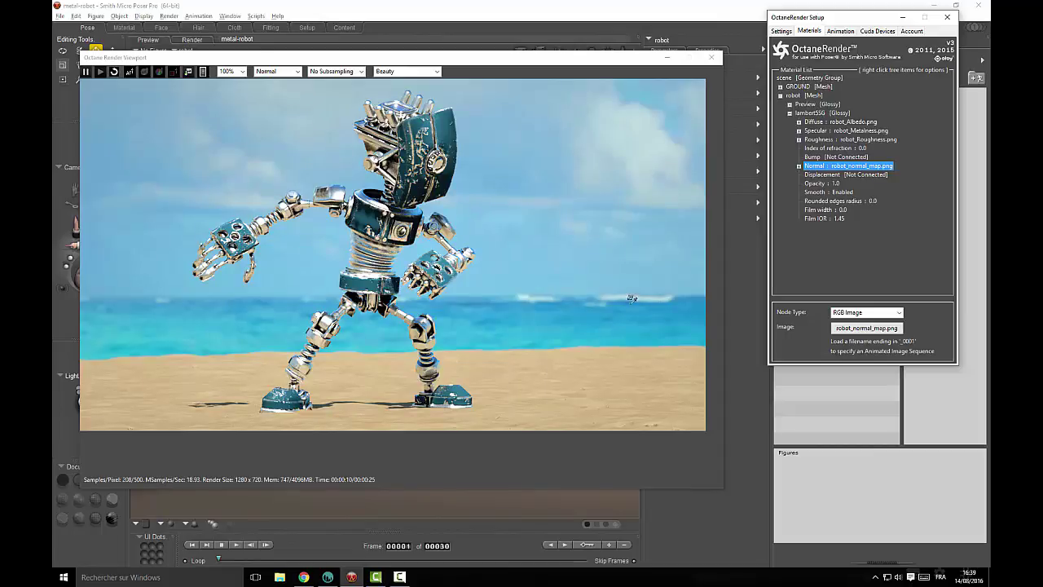
- Re-export the robot's objects and textures from 3D-Coat with the Octane - VL preset
click(329, 576)
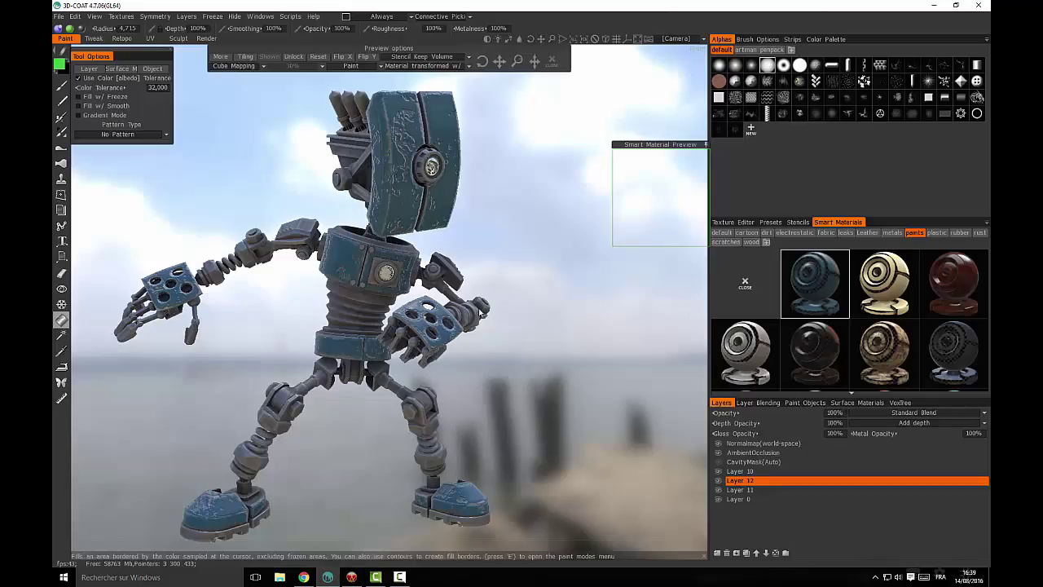
click(60, 17)
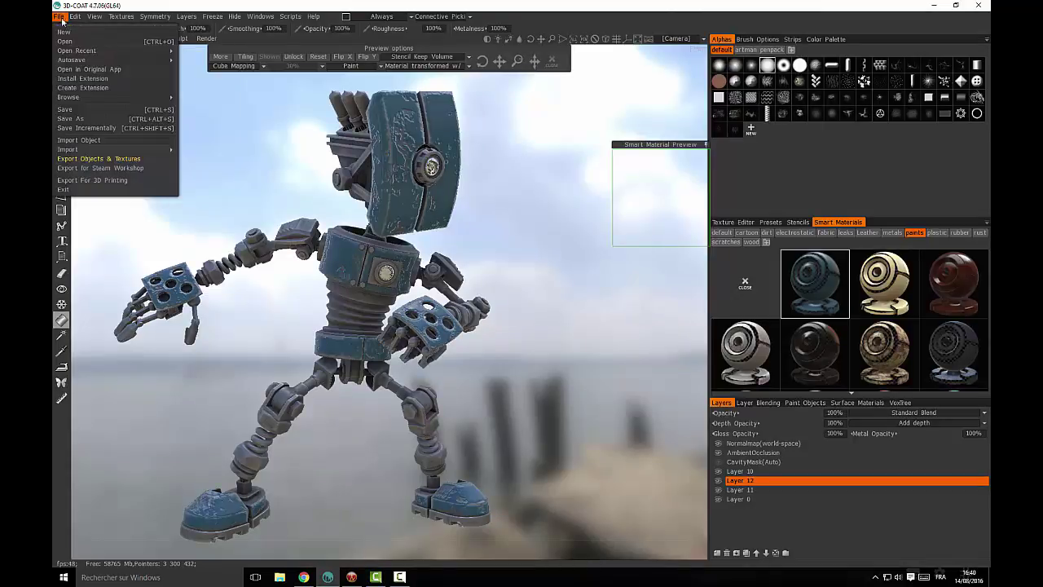
click(94, 158)
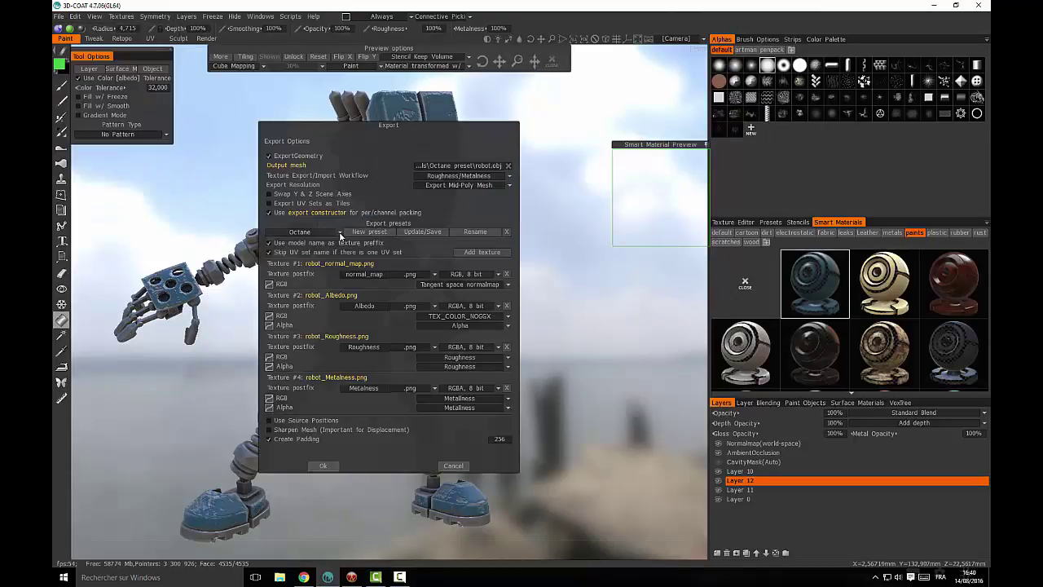
click(340, 235)
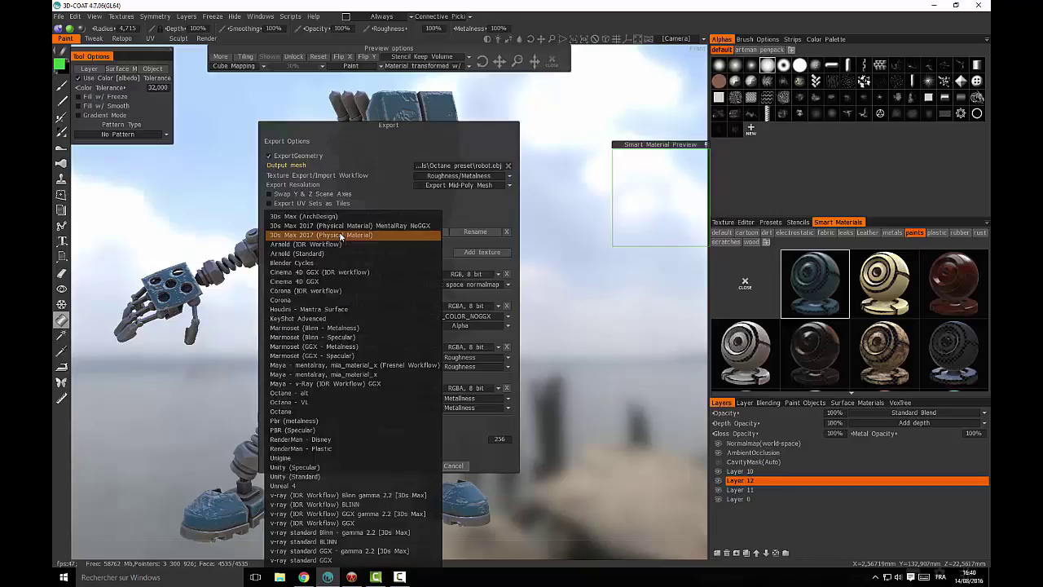
click(324, 402)
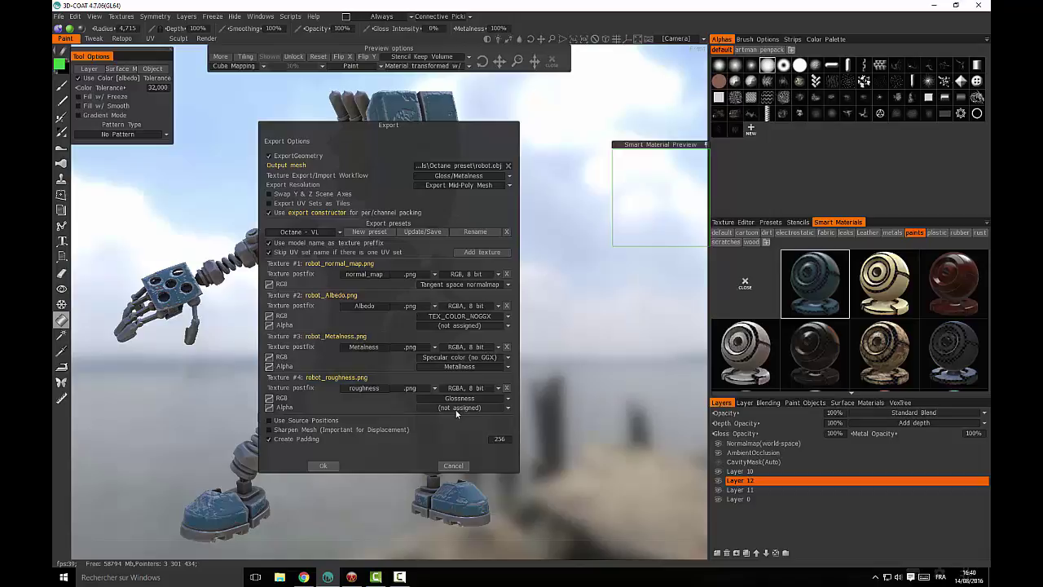
click(323, 465)
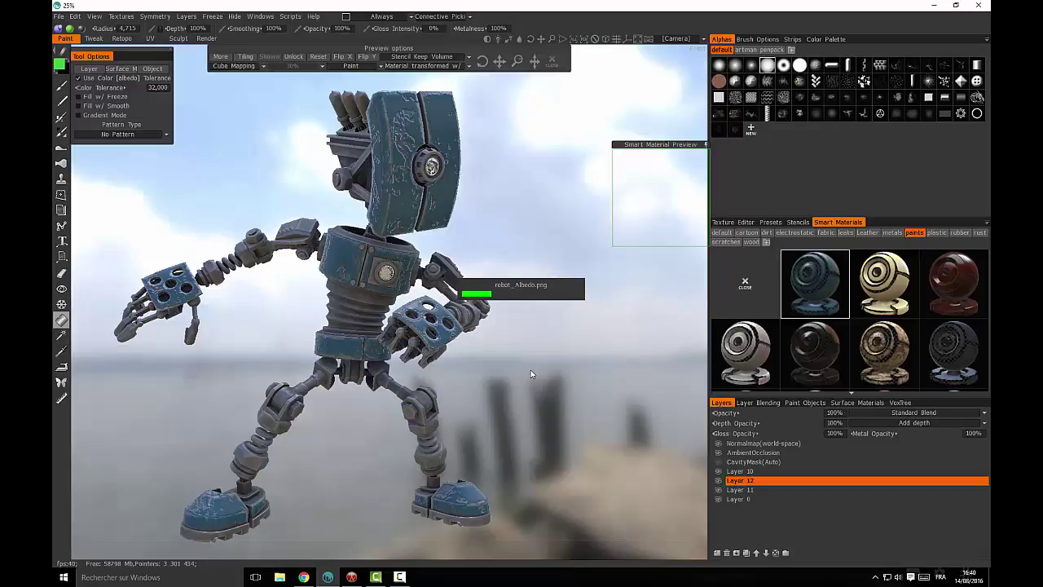
- Reload all texture maps on the robot's lambert55G Glossy material, keeping its type as Glossy
key(alt+Tab)
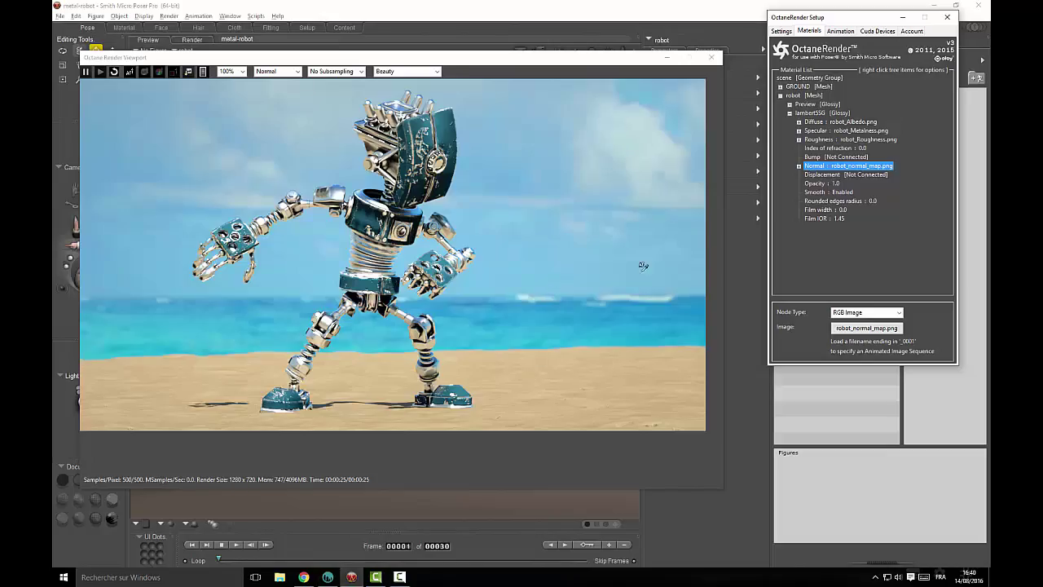
click(815, 114)
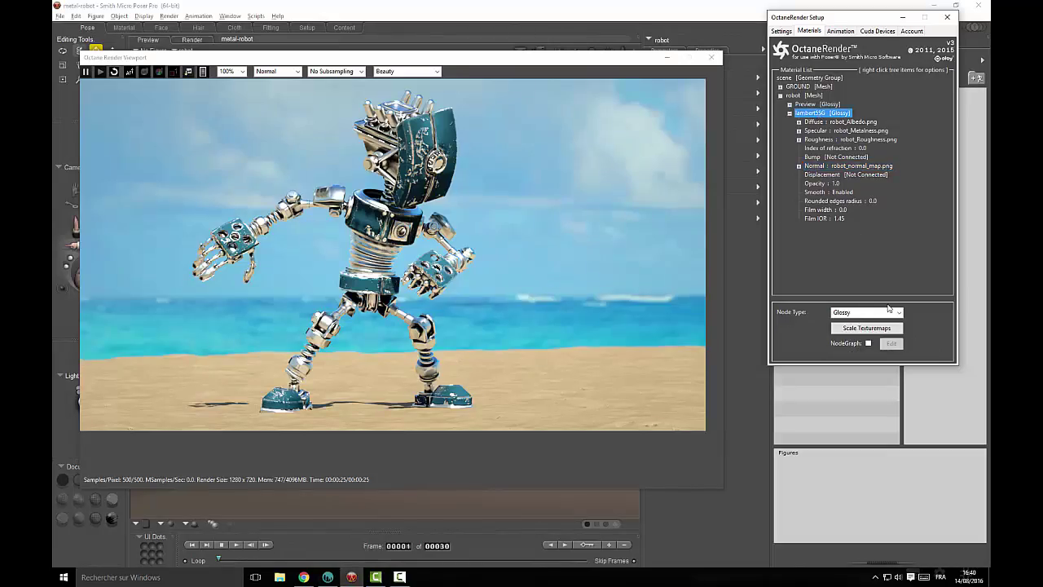
click(899, 313)
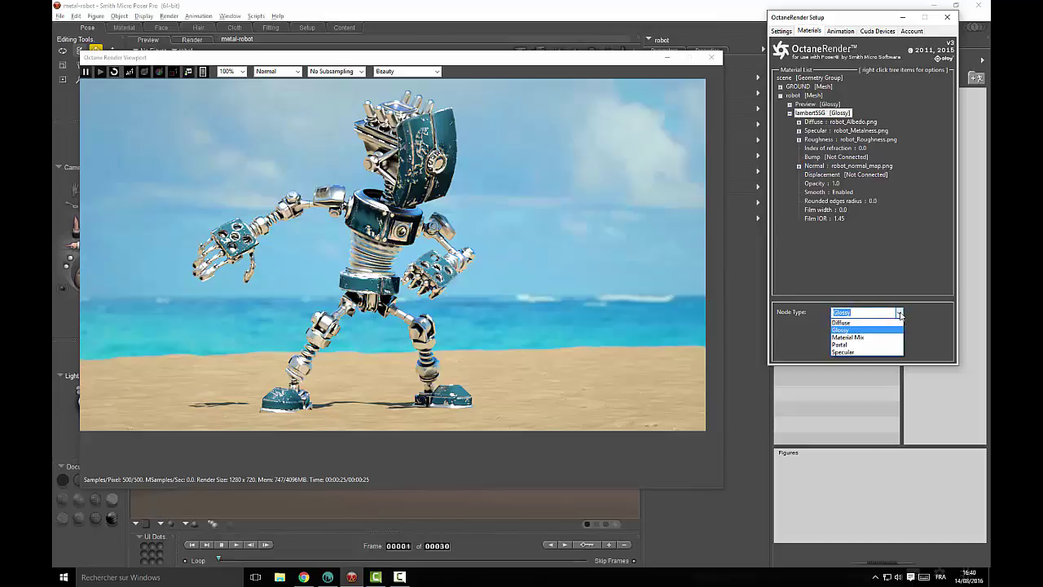
click(866, 329)
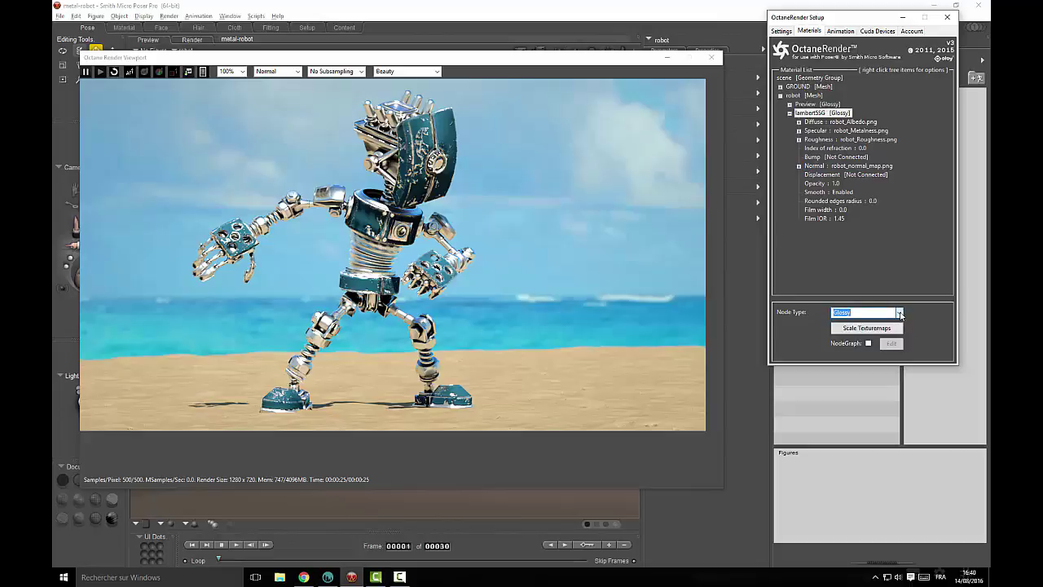
right_click(816, 113)
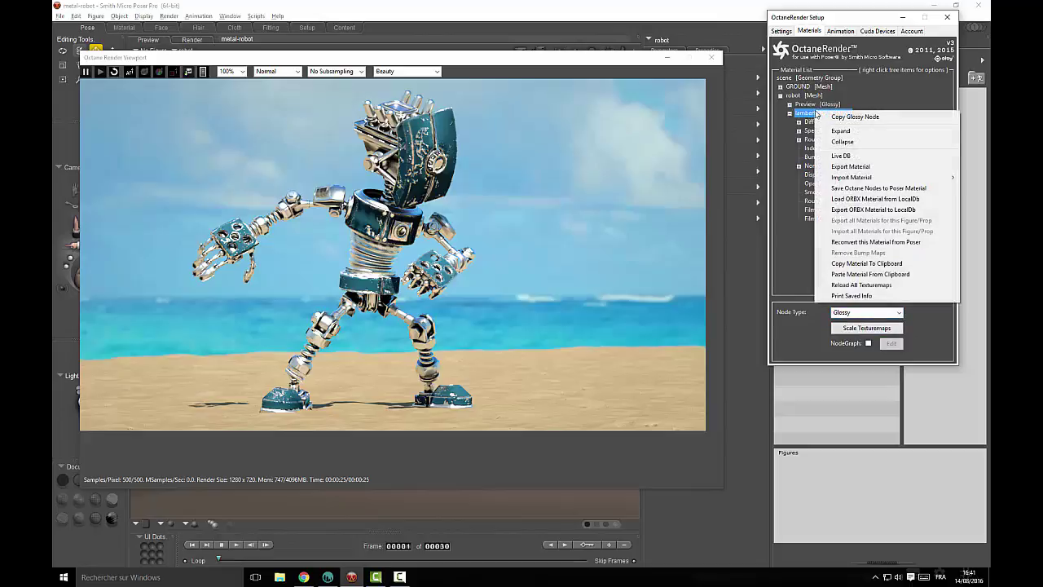
click(849, 285)
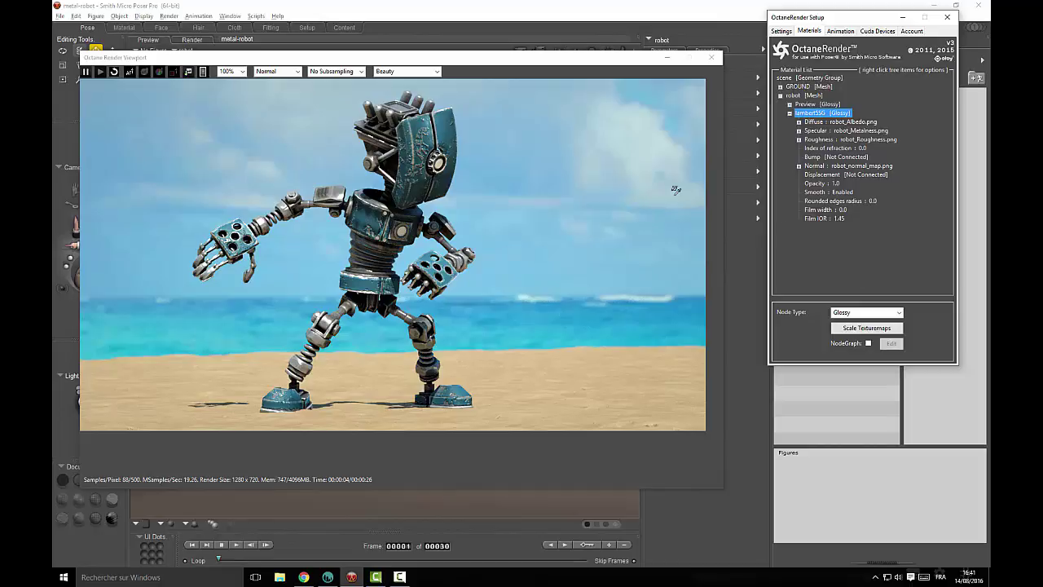
- Enable Invert on the robot's Roughness map and let the beach render refresh
click(799, 140)
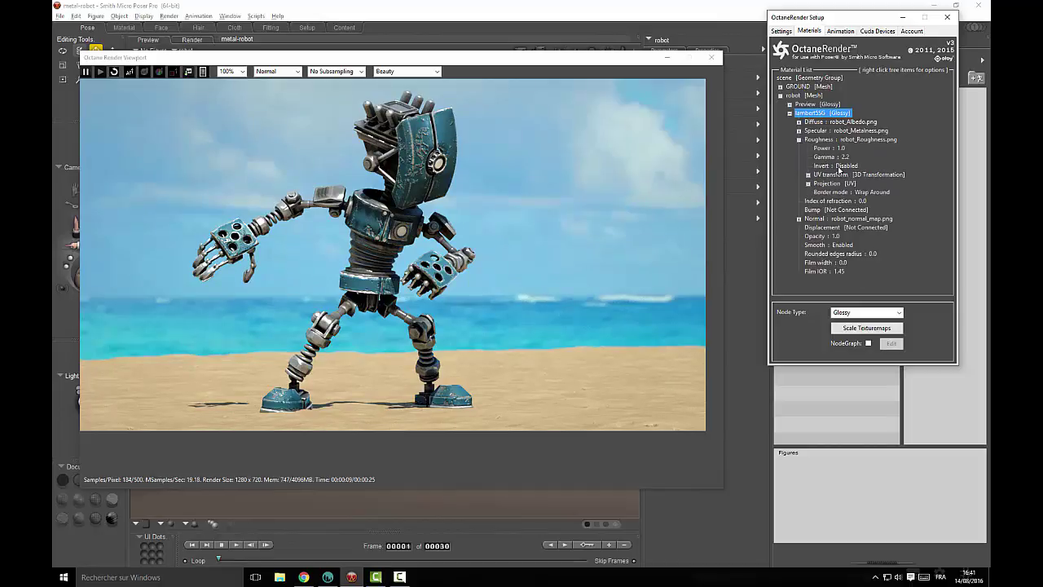
click(839, 166)
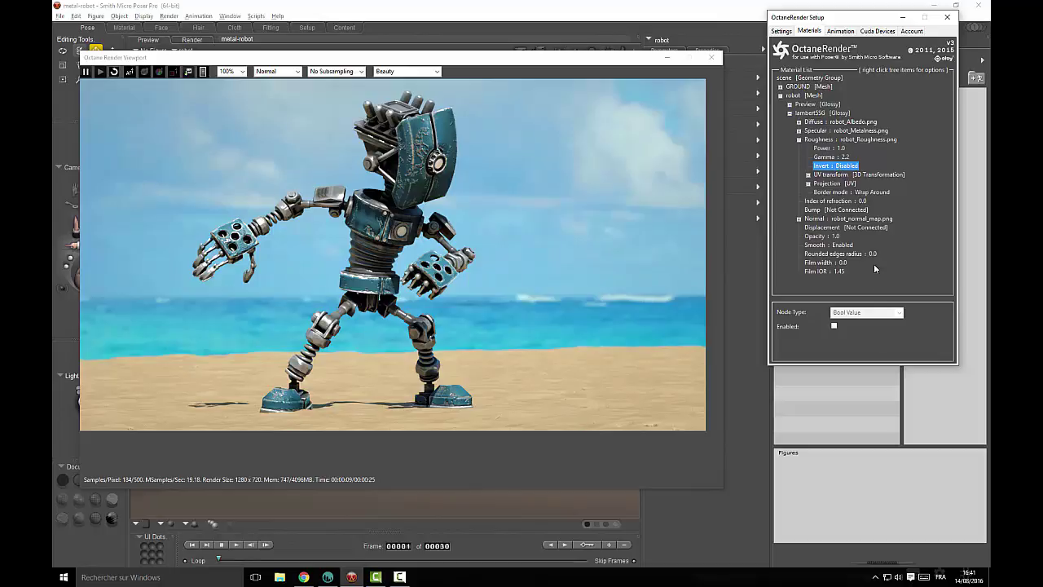
click(833, 326)
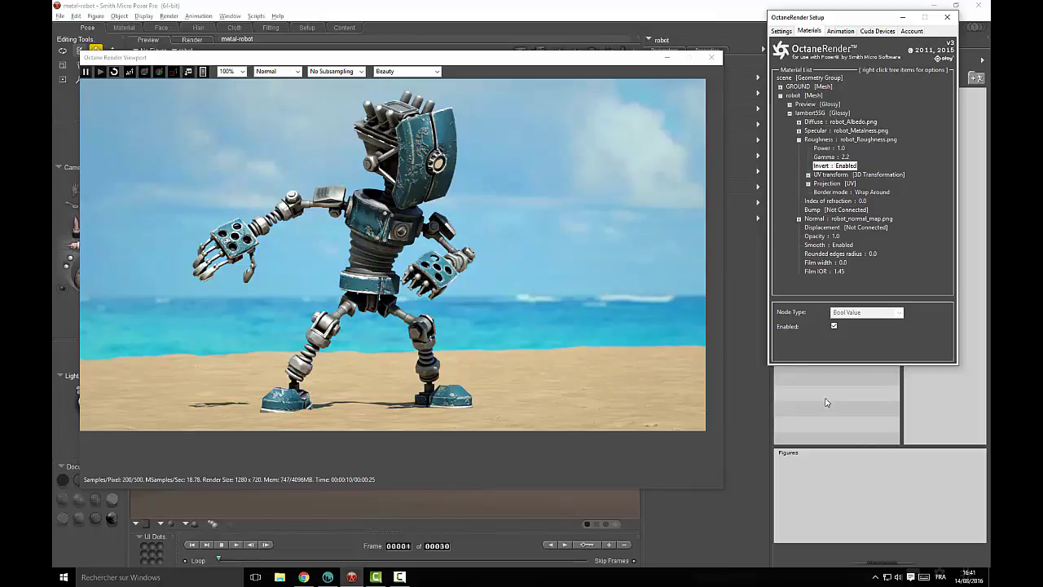
click(317, 522)
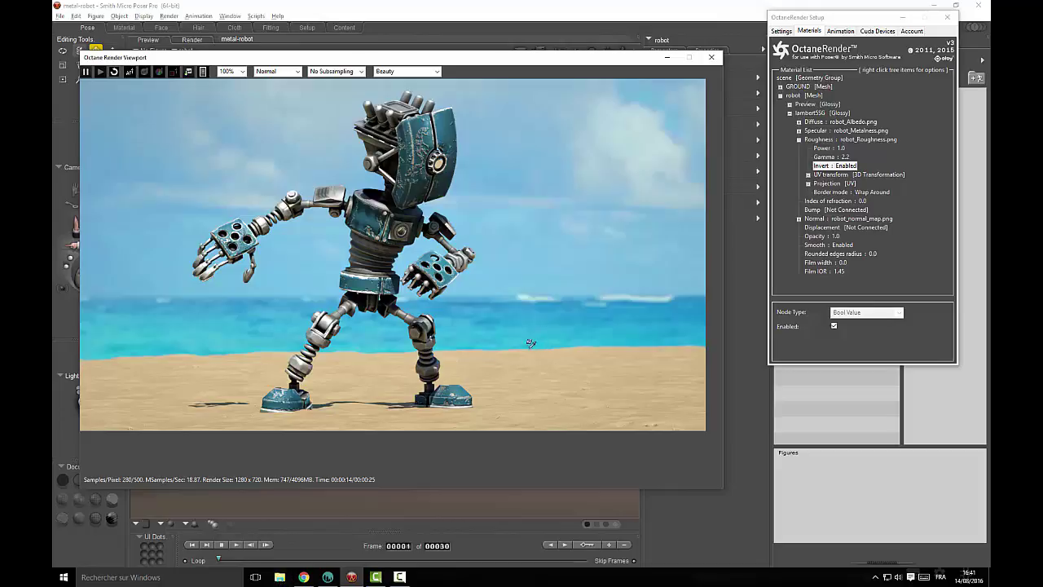
- Open a File Explorer window on Quick access
click(283, 579)
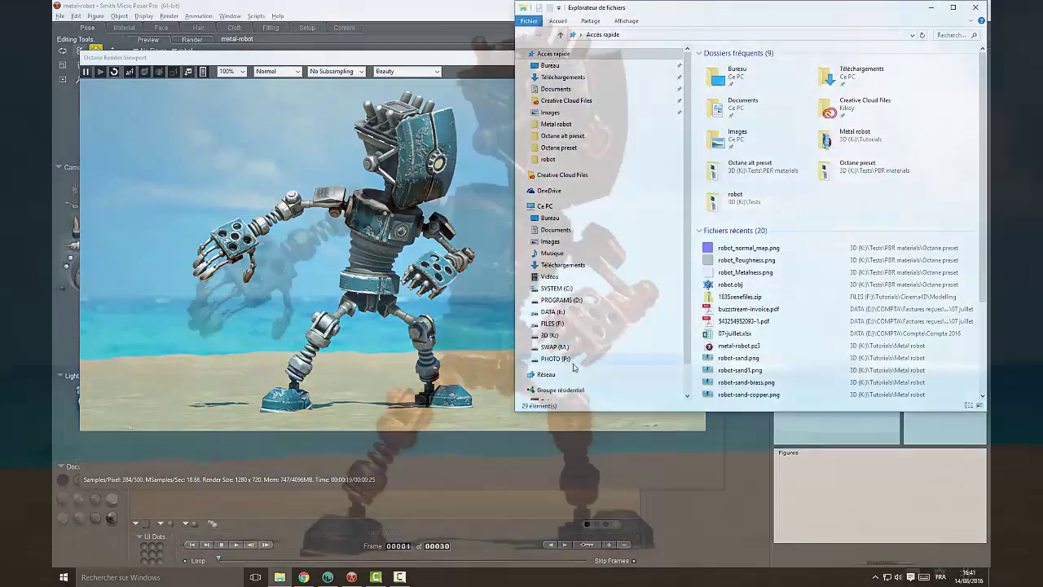